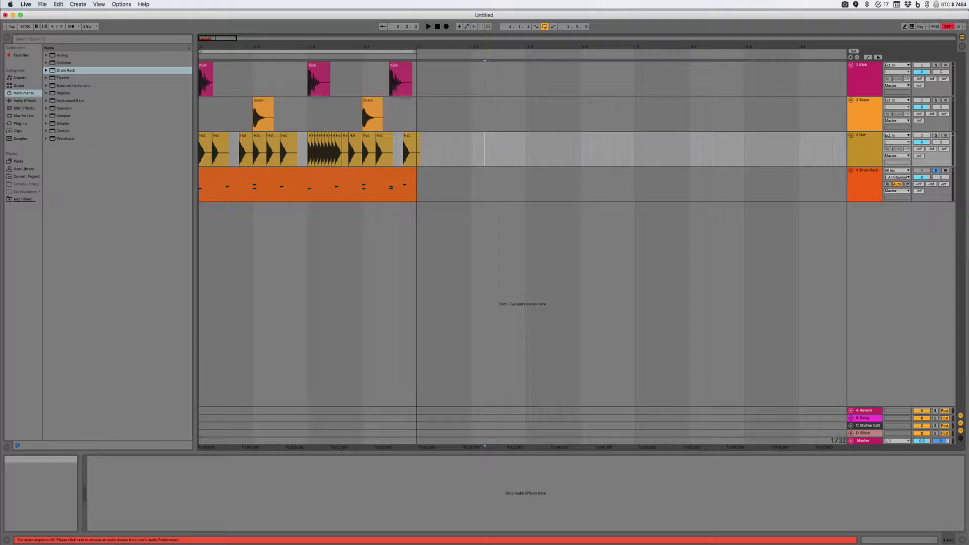
Step: Switch to Preview to show the drum kit photo LUD LC17511-Large.jpg over Live
{"action": "key", "text": "super+Tab"}
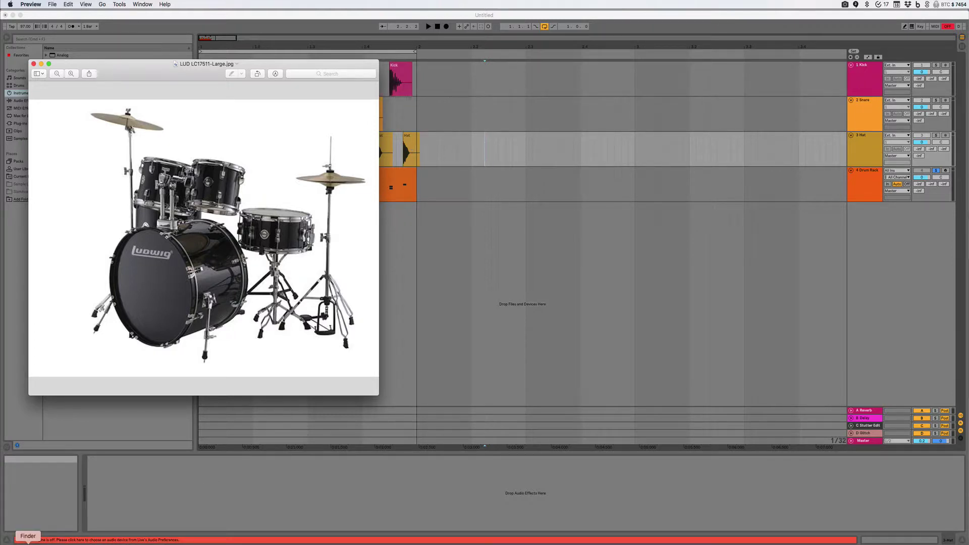
Step: Bring Chrome's Freesound 'open hat' search results to the front
{"action": "left_click", "coordinate": [191, 542]}
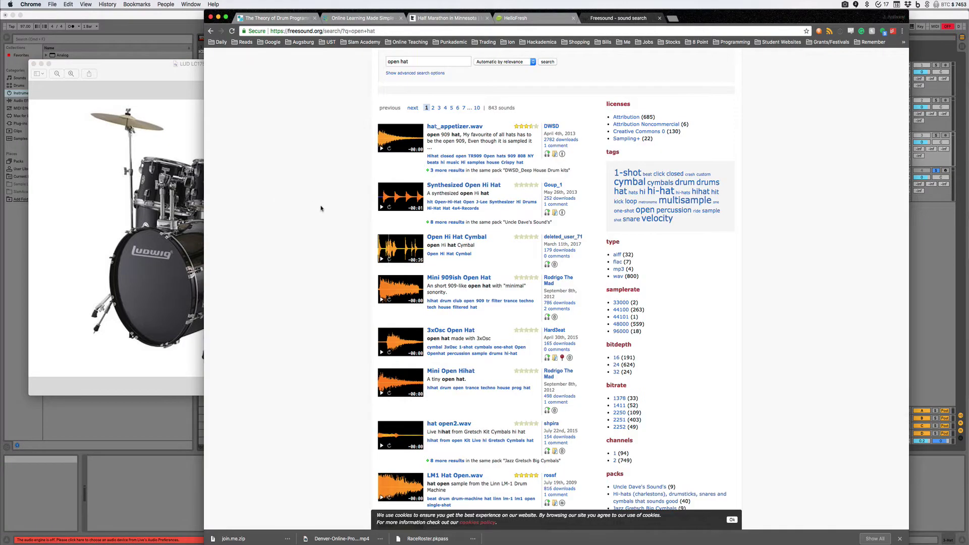
Step: Audition the first open hat result, then play hat open2.wav several times
{"action": "left_click", "coordinate": [382, 150]}
{"action": "left_click", "coordinate": [381, 446]}
{"action": "left_click", "coordinate": [381, 447]}
{"action": "left_click", "coordinate": [380, 446]}
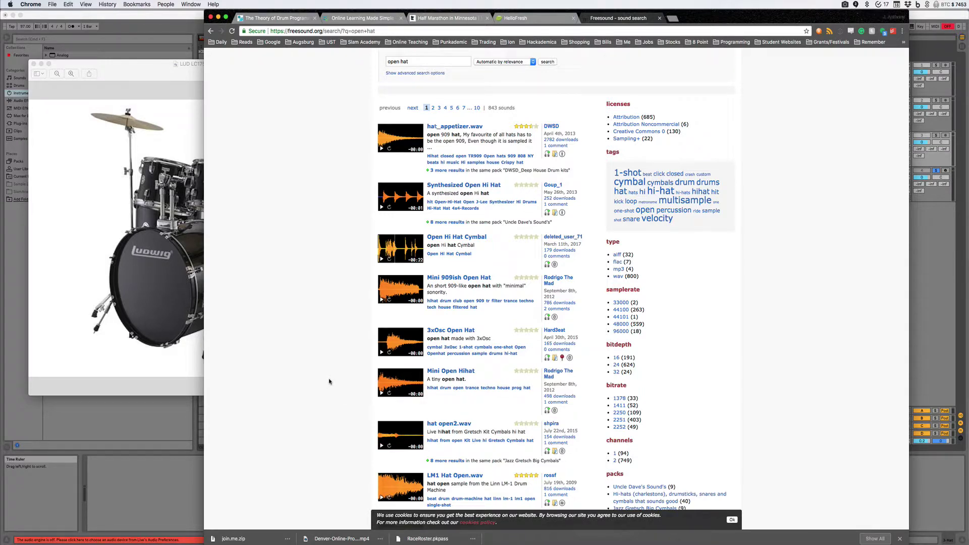
{"action": "left_click", "coordinate": [168, 25]}
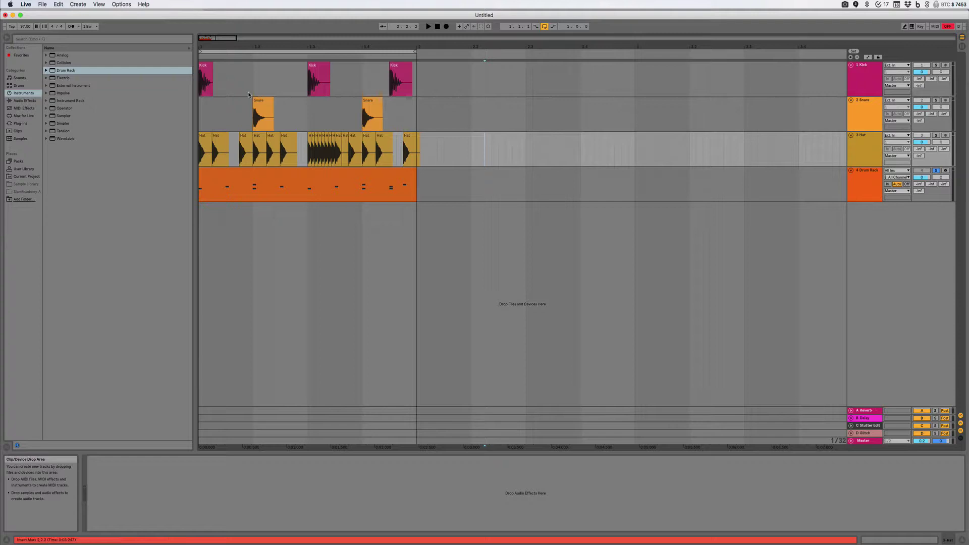
{"action": "left_click", "coordinate": [244, 144]}
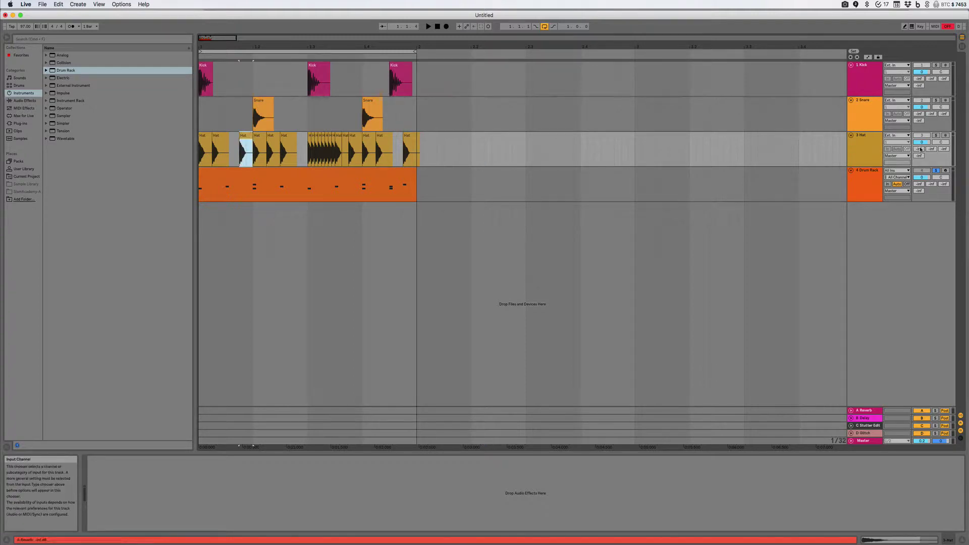
{"action": "key", "text": "space"}
{"action": "key", "text": "super+comma"}
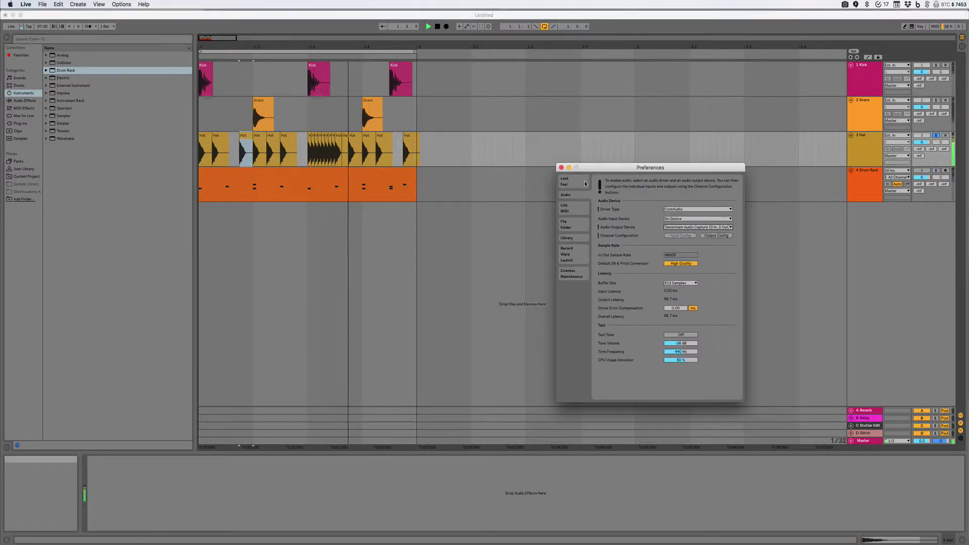
{"action": "left_click", "coordinate": [561, 167]}
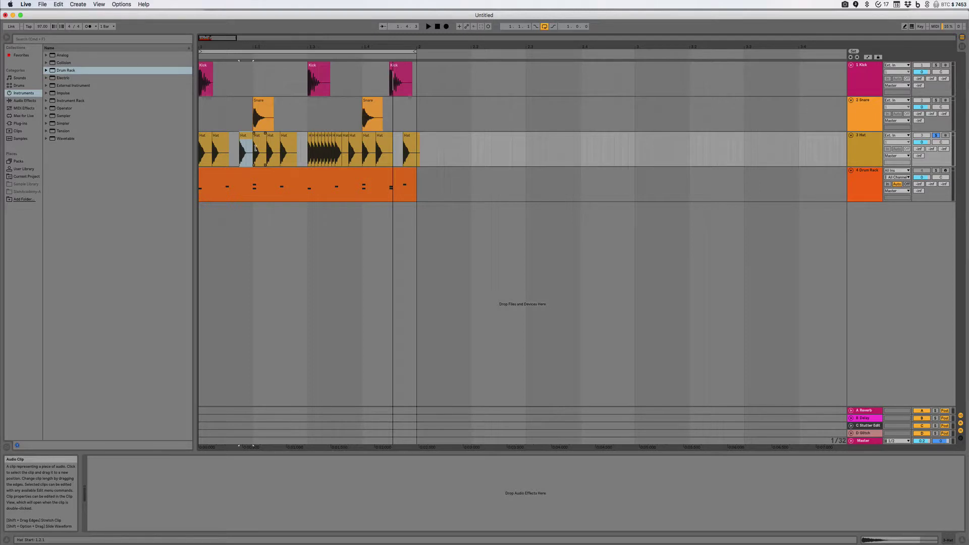
Step: Delete the dense hat hits from 1.3.1 to 1.3.2 and fill the gap with one Hat clip
{"action": "left_click", "coordinate": [320, 155]}
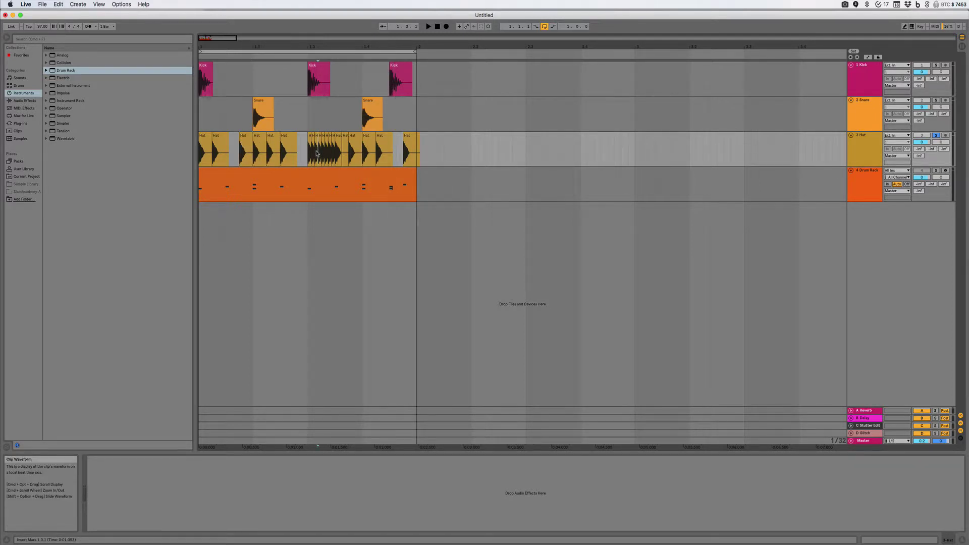
{"action": "left_click_drag", "start_coordinate": [308, 151], "coordinate": [339, 143]}
{"action": "key", "text": "Delete"}
{"action": "left_click", "coordinate": [335, 154]}
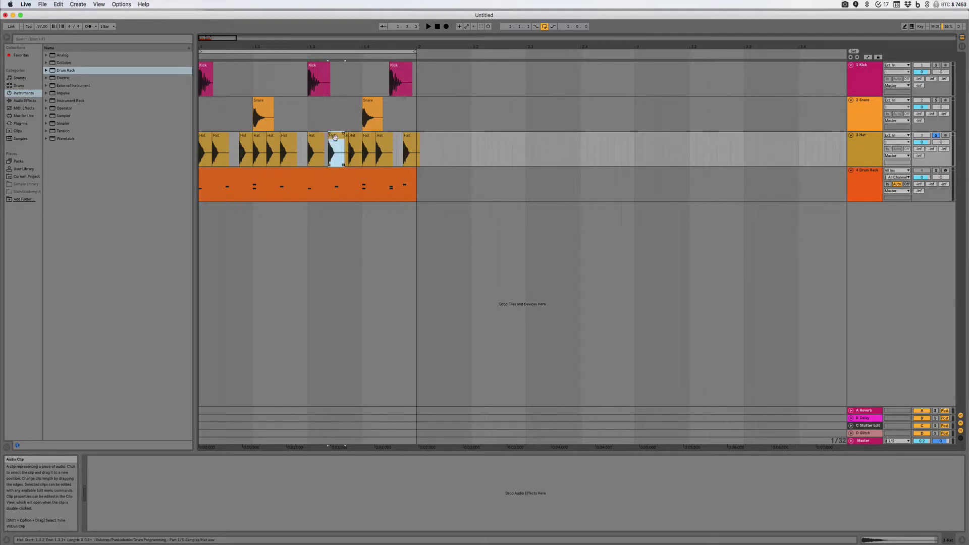
{"action": "key", "text": "space"}
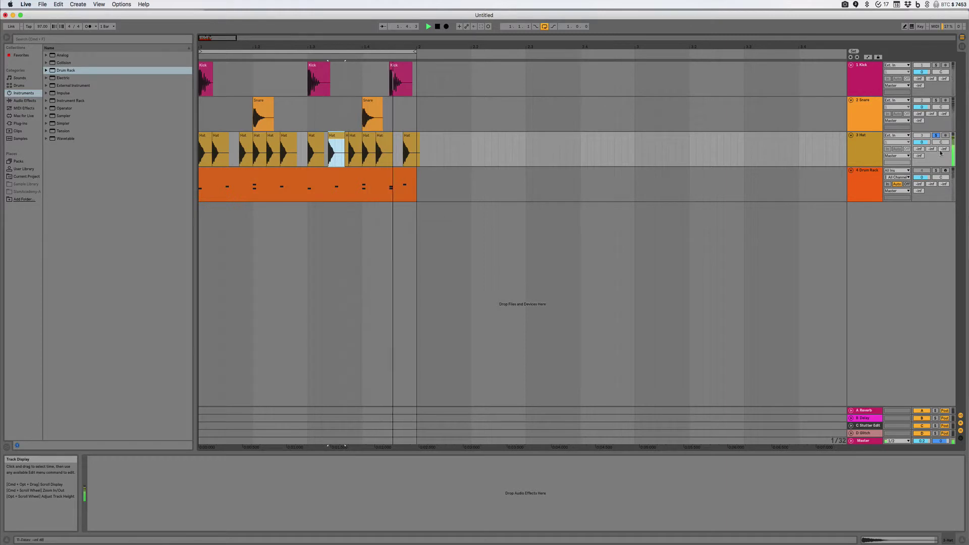
{"action": "key", "text": "space"}
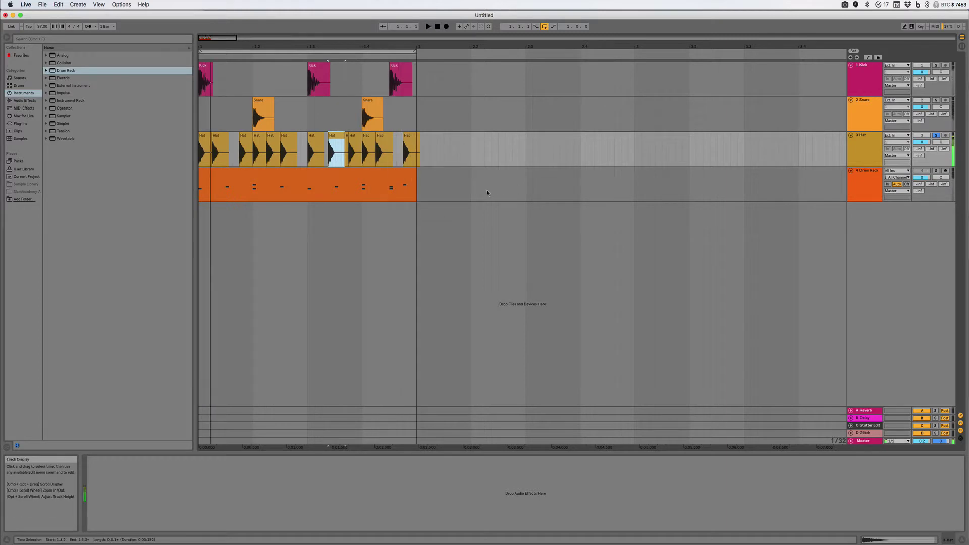
Step: Move the Hat clip from 1.3.1 to 1.3.3 and play the simplified pattern
{"action": "left_click", "coordinate": [353, 143]}
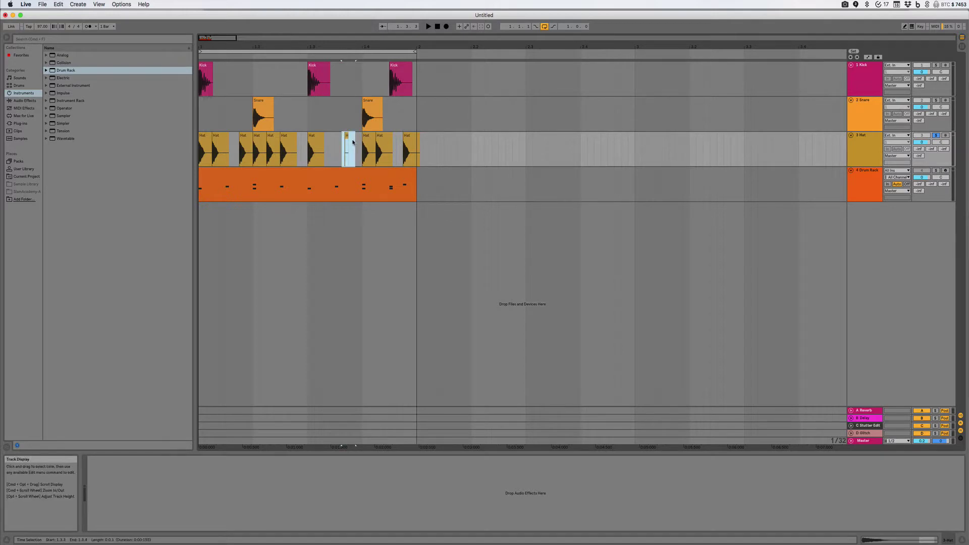
{"action": "left_click", "coordinate": [315, 137]}
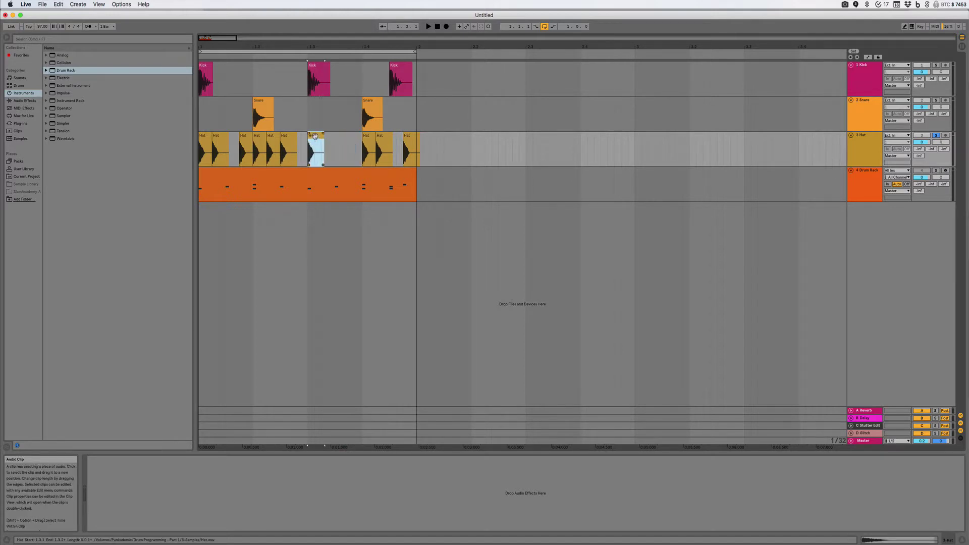
{"action": "left_click_drag", "start_coordinate": [315, 137], "coordinate": [343, 138]}
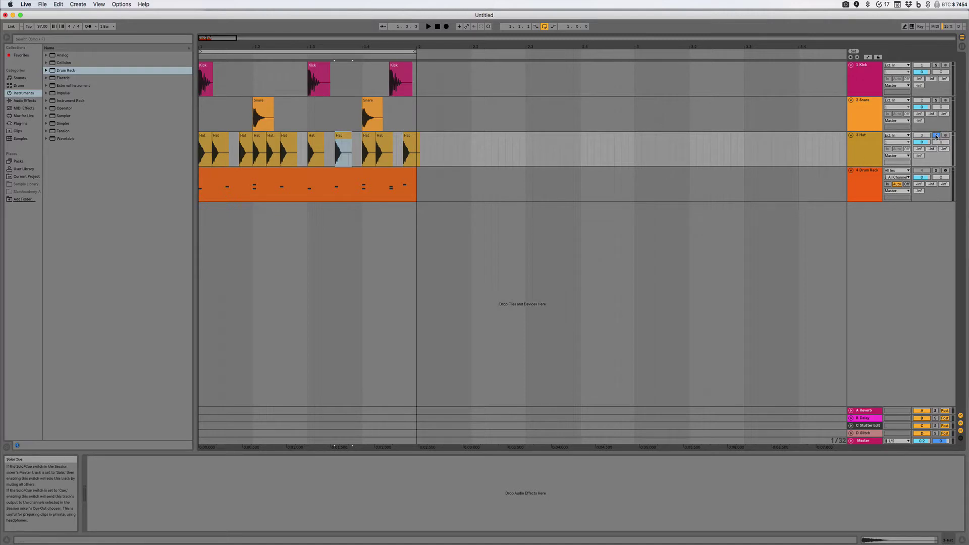
{"action": "key", "text": "space"}
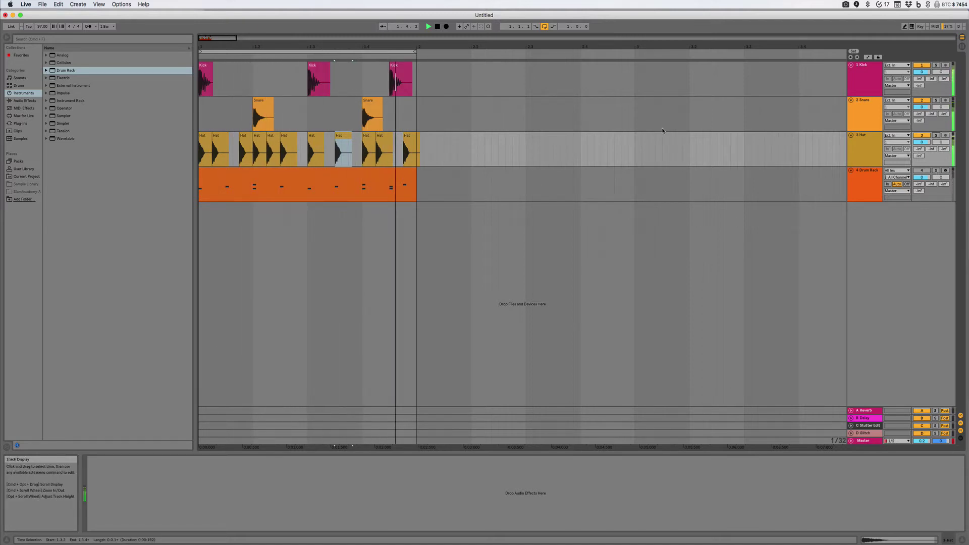
Step: Solo the Kick track and play the arrangement from the start
{"action": "key", "text": "space"}
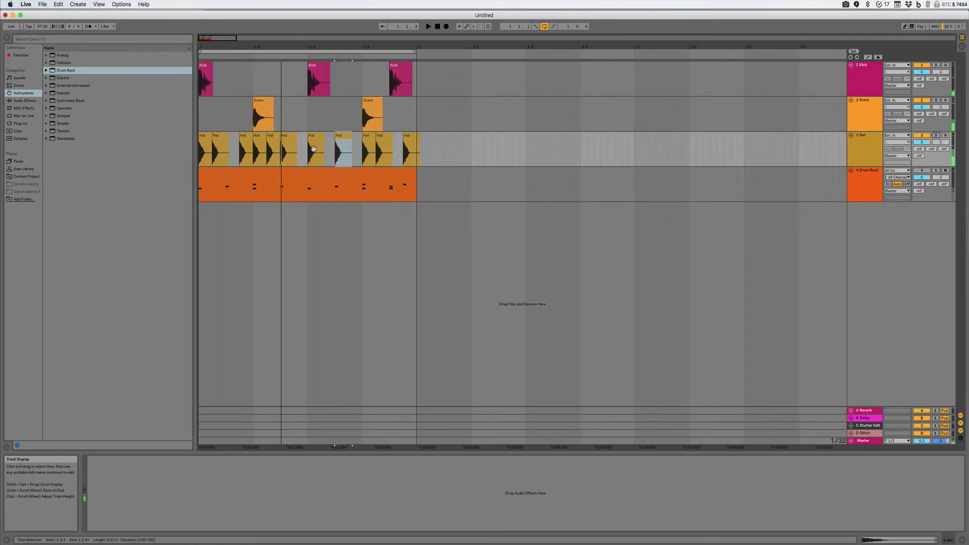
{"action": "left_click", "coordinate": [202, 67]}
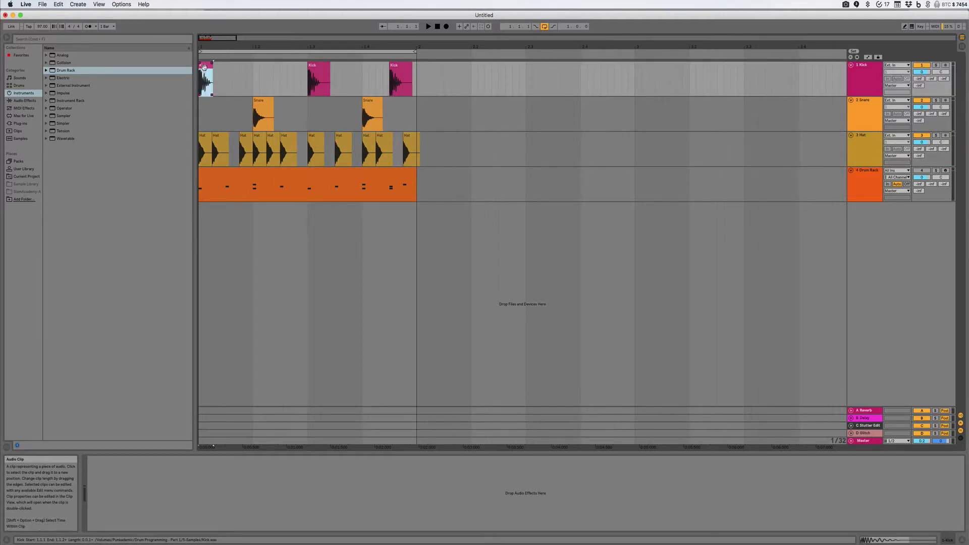
{"action": "left_click", "coordinate": [936, 66]}
{"action": "key", "text": "space"}
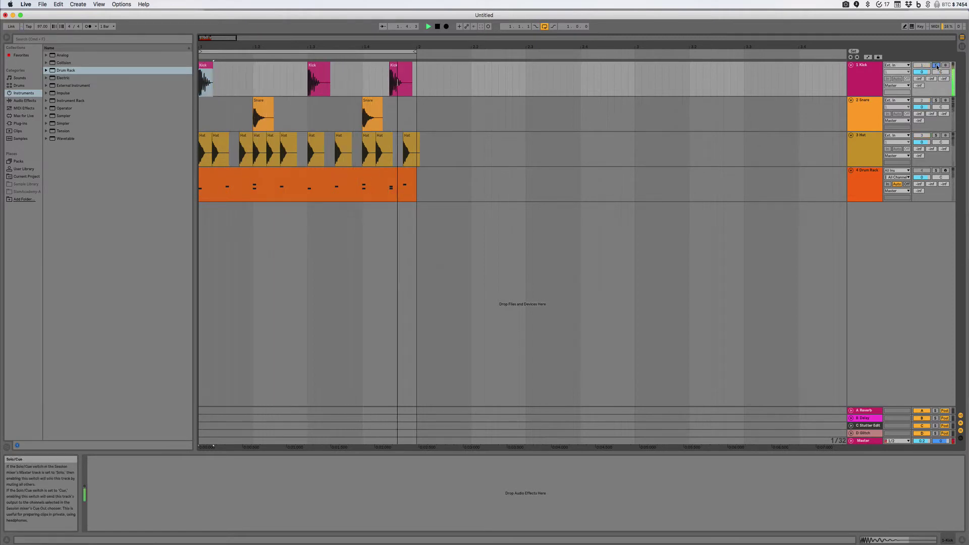
{"action": "left_click", "coordinate": [936, 66]}
Step: Solo and play the Snare track, then move the solo to Hat and play it
{"action": "left_click", "coordinate": [936, 100]}
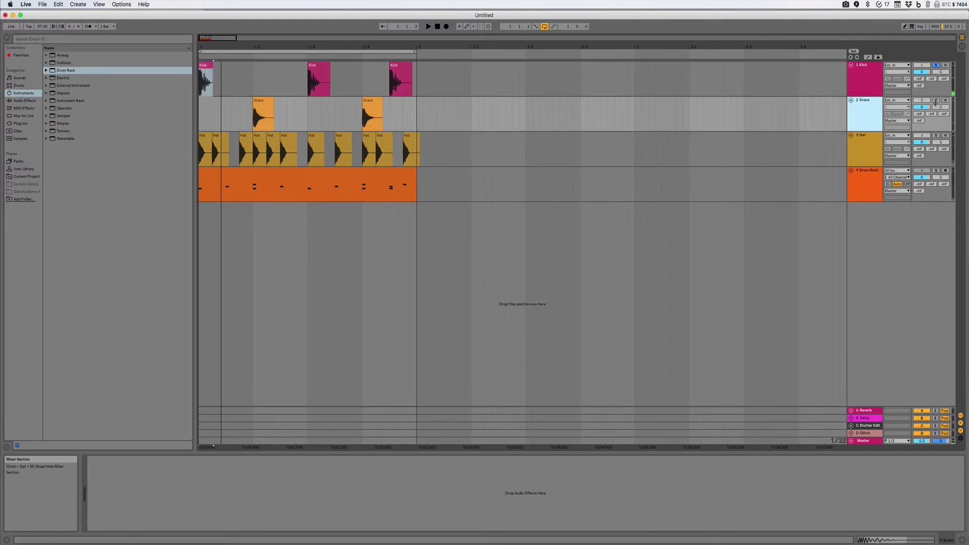
{"action": "key", "text": "space"}
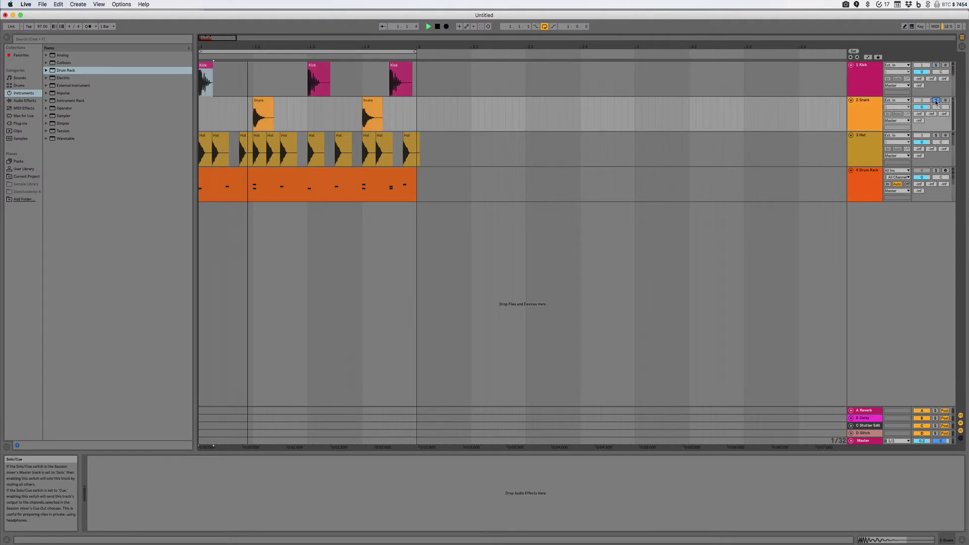
{"action": "key", "text": "space"}
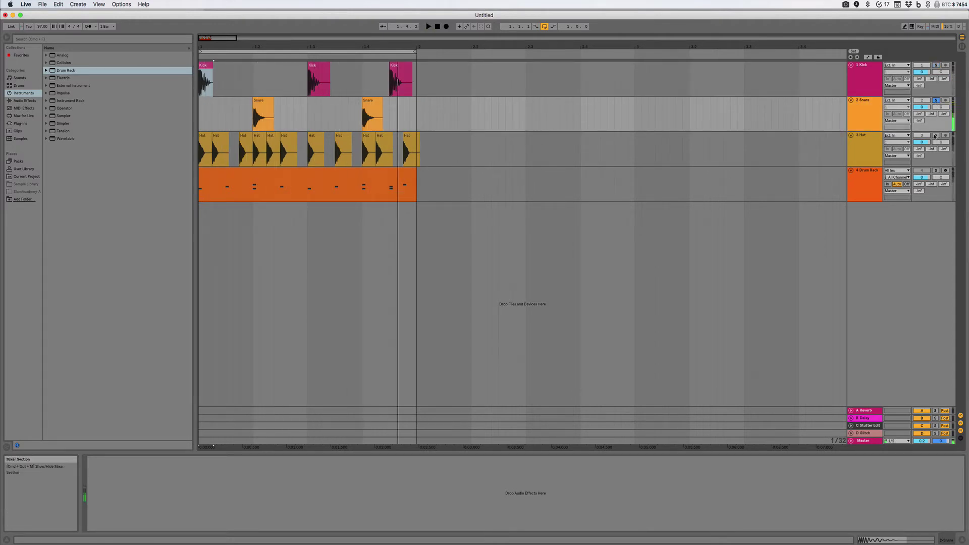
{"action": "left_click", "coordinate": [936, 101]}
{"action": "left_click", "coordinate": [936, 135]}
{"action": "key", "text": "space"}
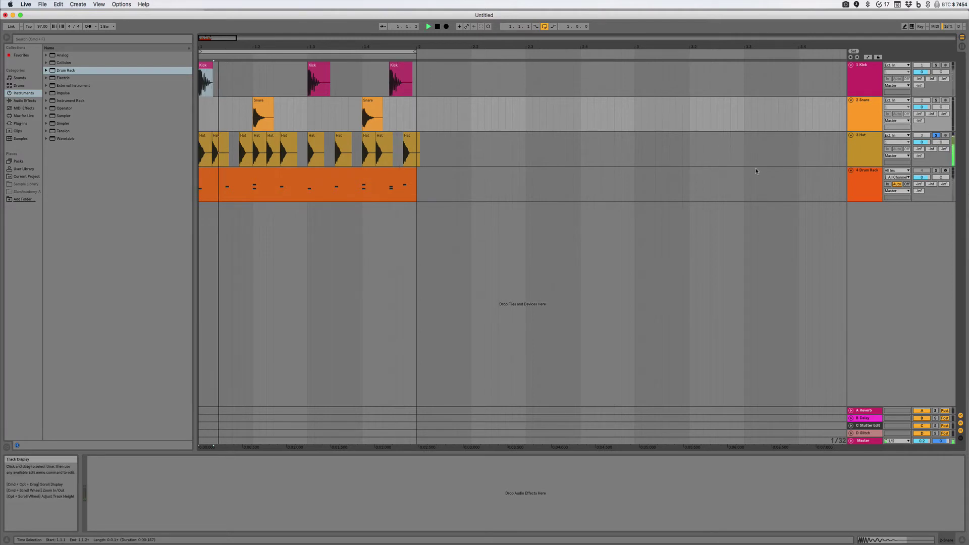